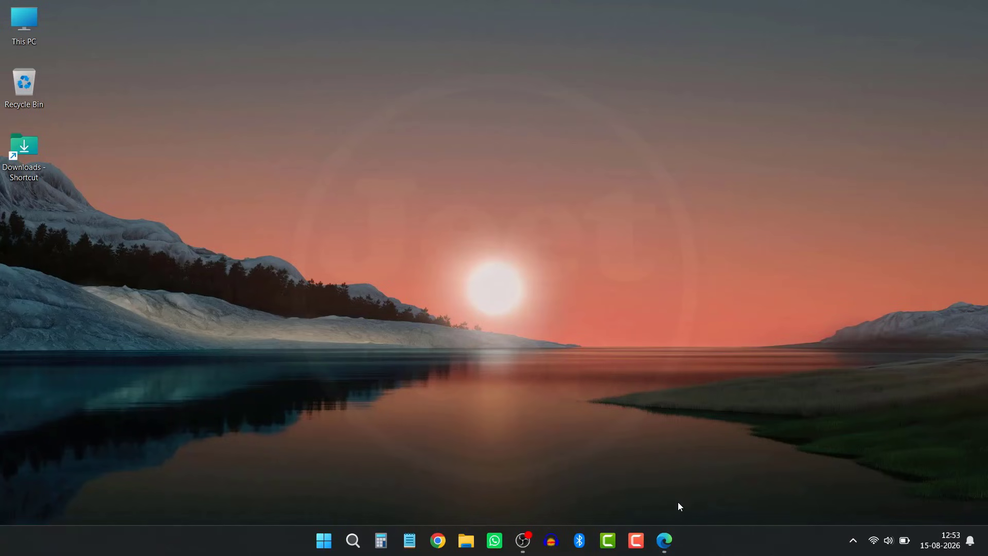
# Step: Minimize the browser showing the download page and open the Downloads folder
pyautogui.click(664, 540)
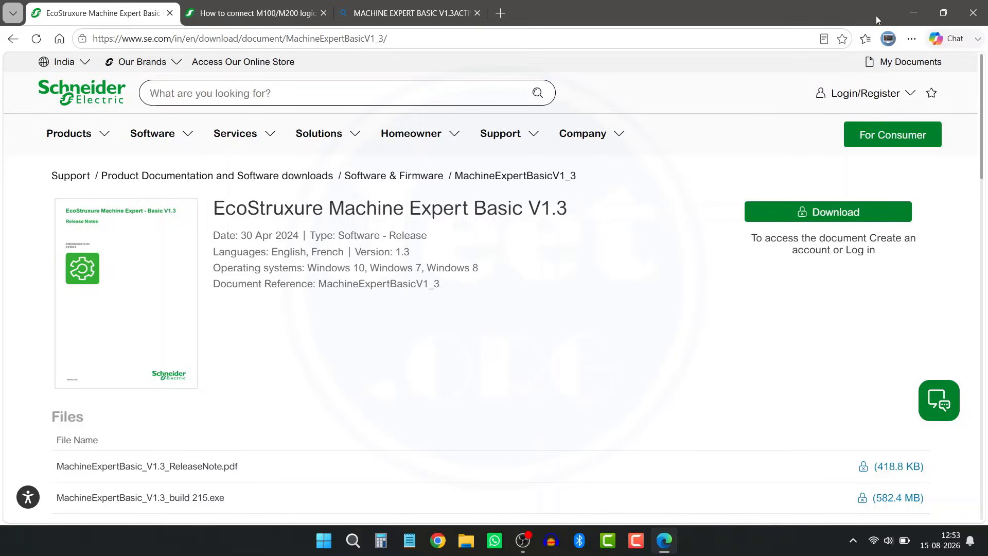
pyautogui.click(908, 7)
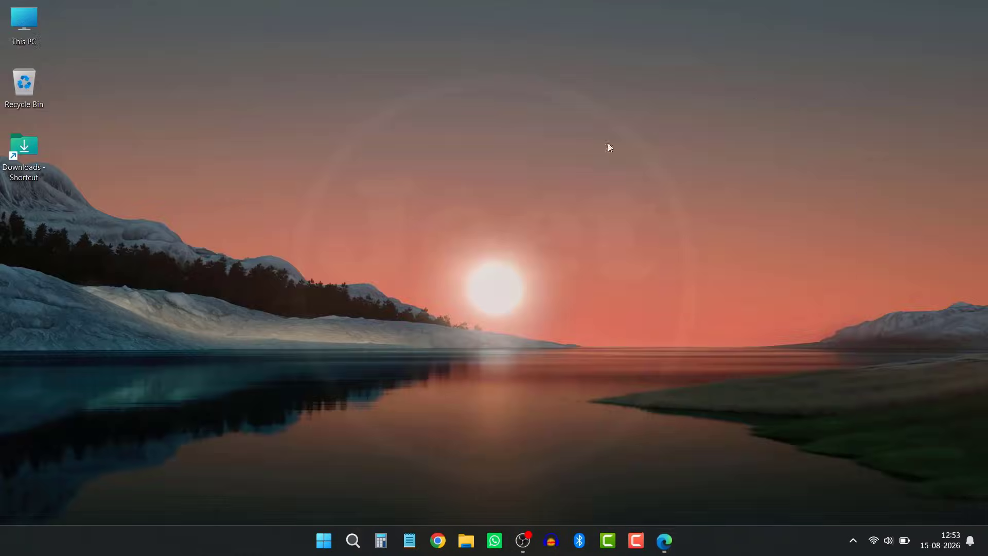
pyautogui.doubleClick(29, 150)
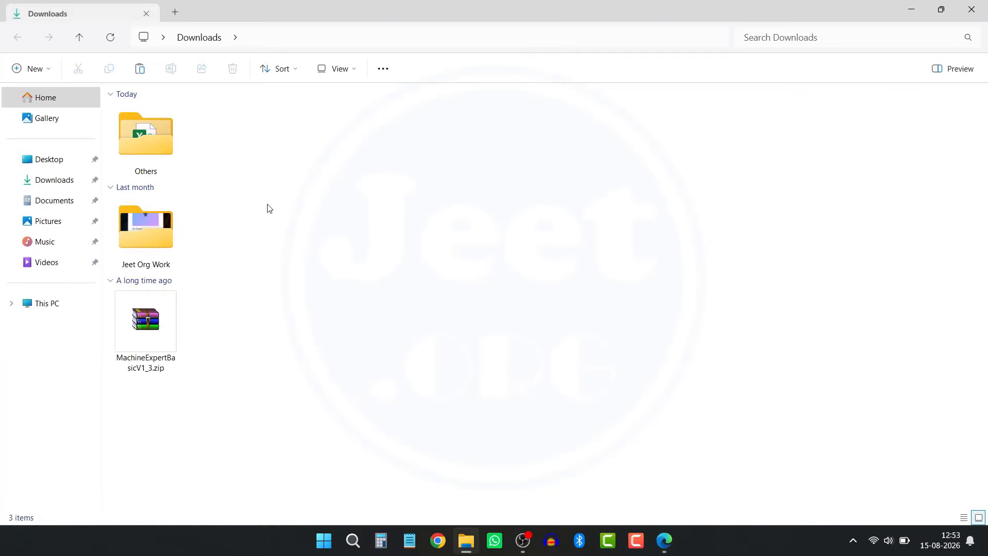
# Step: Extract MachineExpertBasicV1_3.zip to the suggested folder and open the extracted MachineExpertBasicV1_3 folder
pyautogui.click(147, 317)
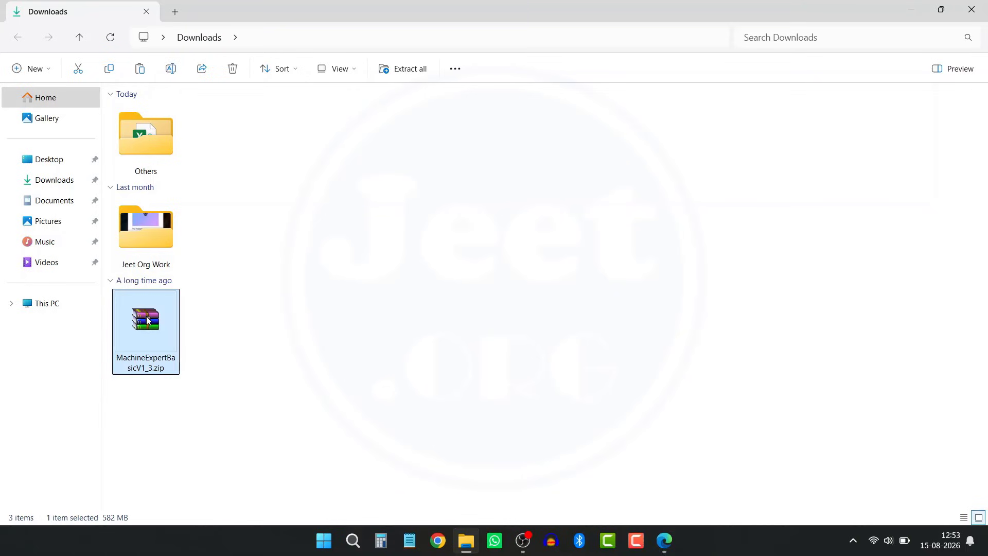
pyautogui.rightClick(148, 320)
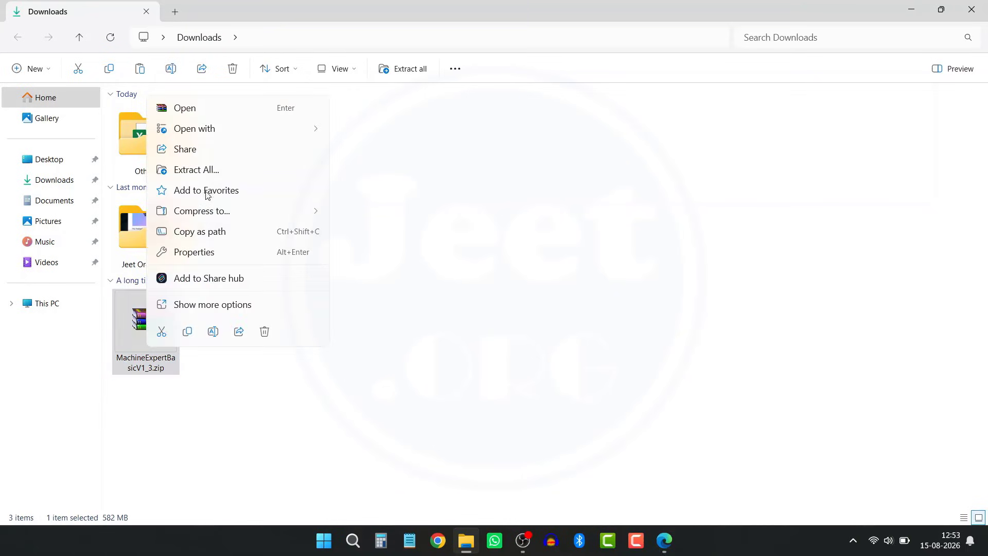
pyautogui.click(208, 171)
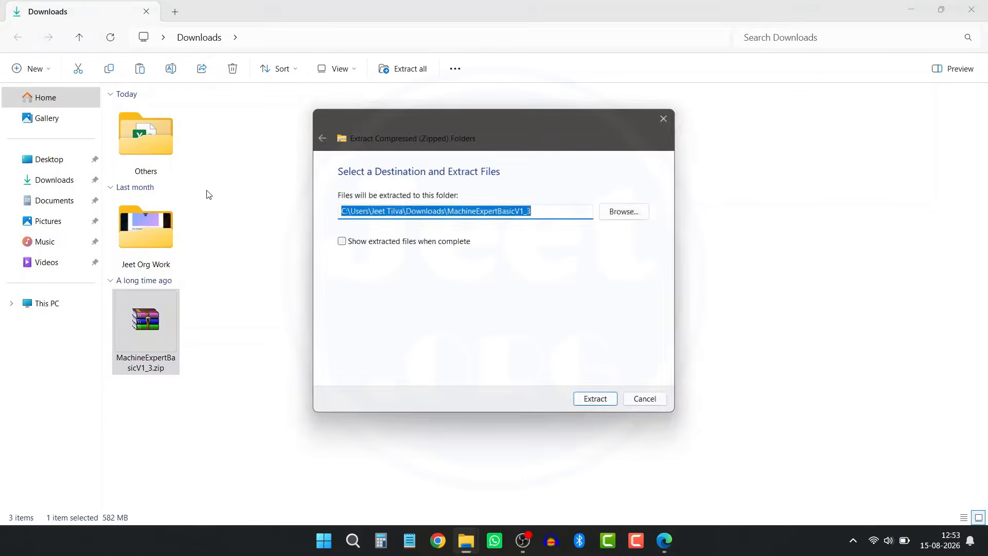
pyautogui.click(609, 402)
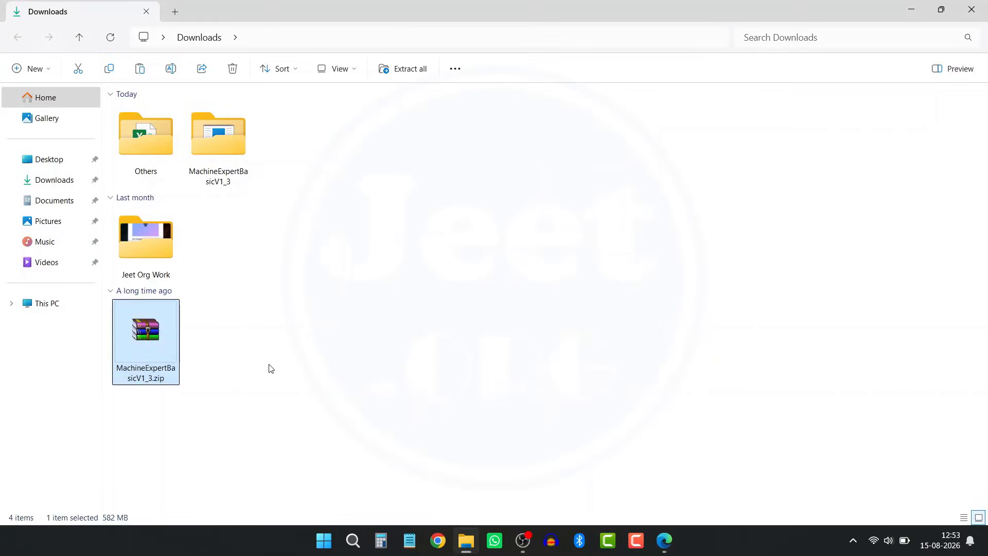
pyautogui.doubleClick(235, 128)
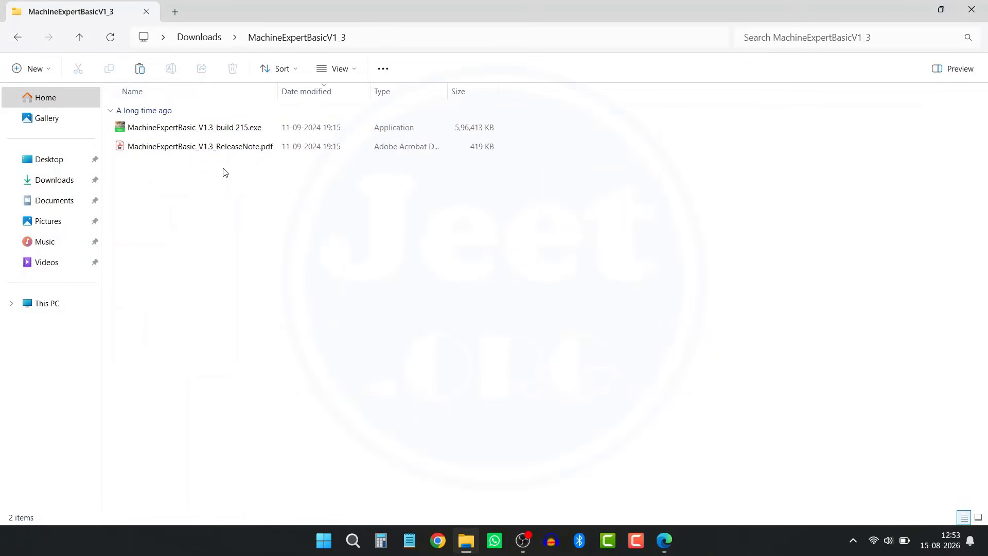
# Step: Run the installer as administrator in English and accept the licence agreement
pyautogui.rightClick(220, 131)
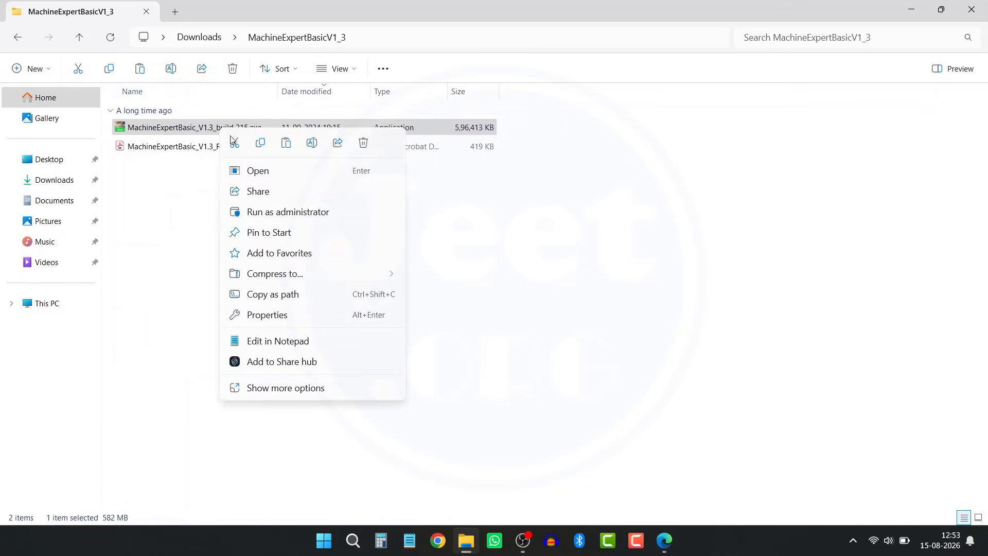
pyautogui.click(265, 212)
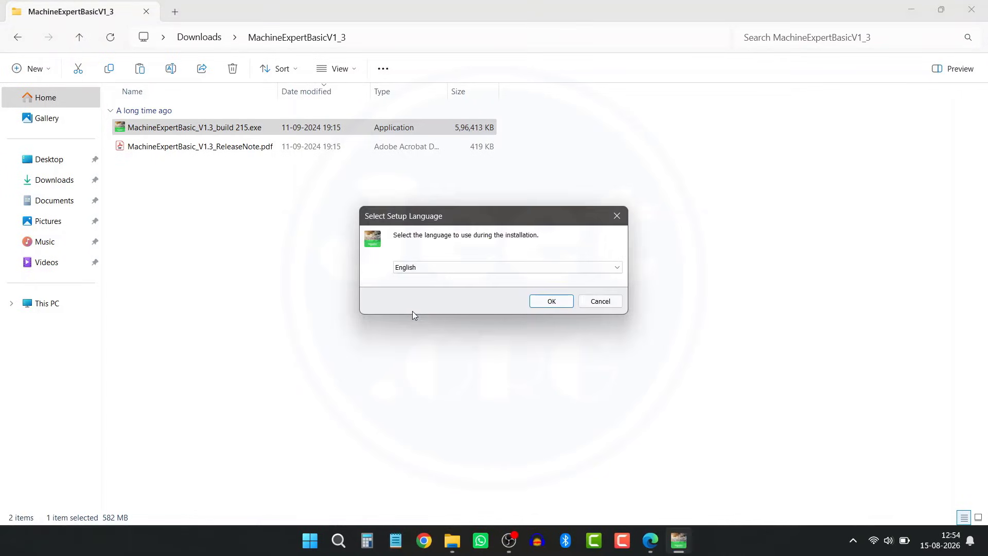
pyautogui.click(549, 301)
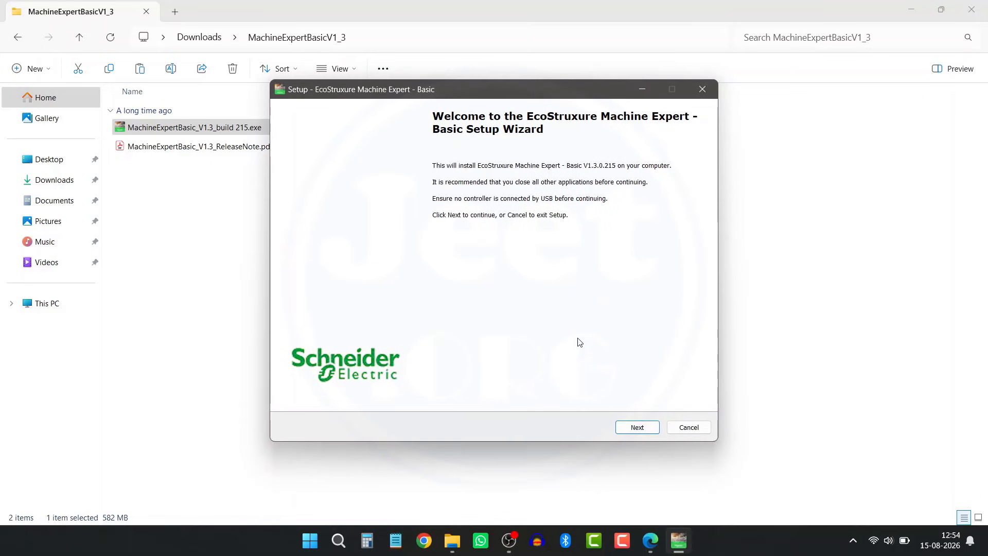
pyautogui.click(636, 427)
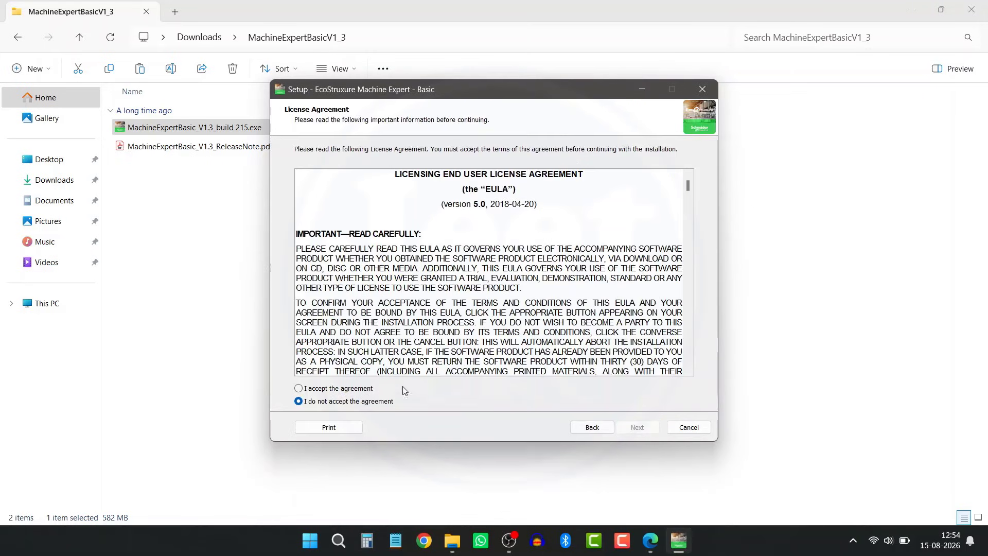
pyautogui.click(343, 388)
pyautogui.click(637, 427)
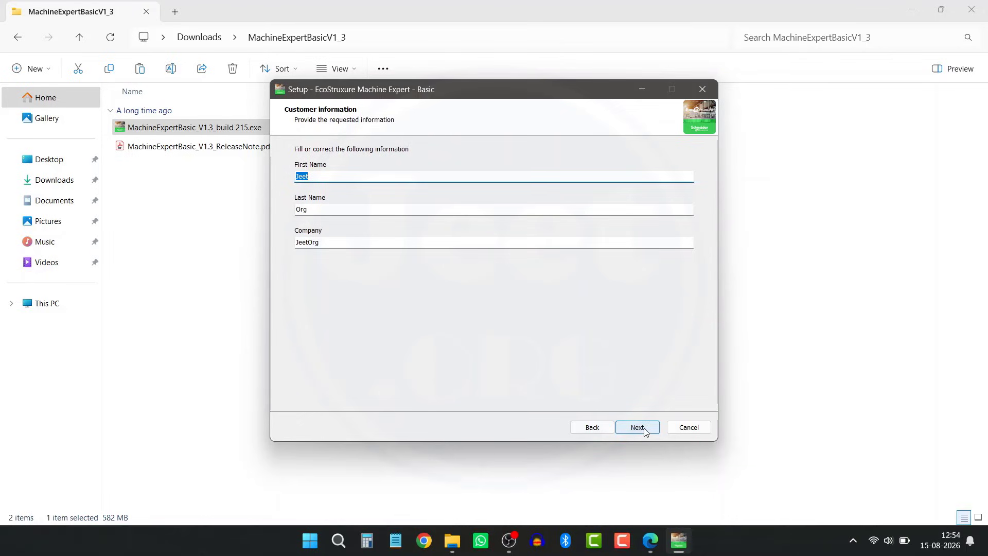
# Step: Keep the default customer details and install folder, adding TwidoSuite and TwidoSoft file associations
pyautogui.click(637, 427)
pyautogui.click(636, 427)
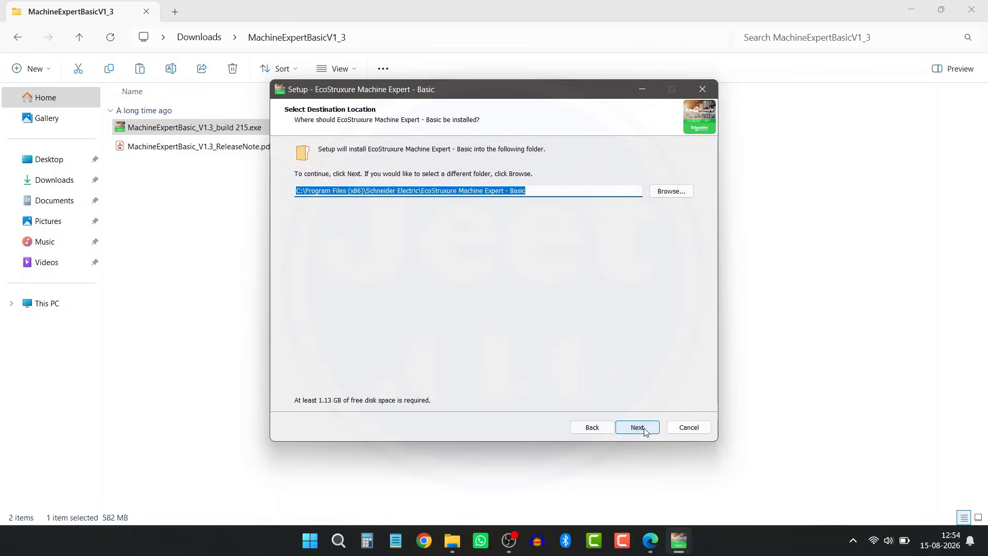
pyautogui.click(650, 431)
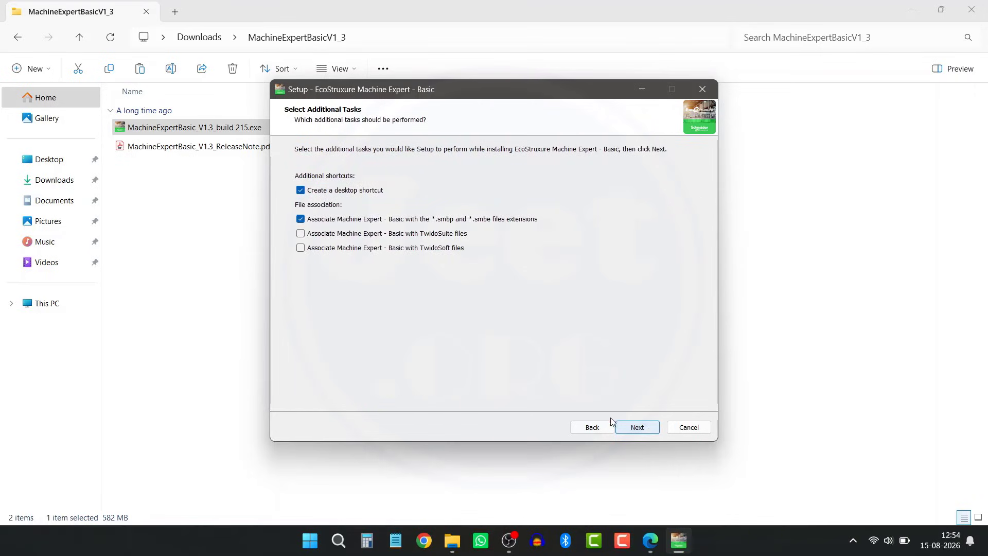
pyautogui.click(301, 234)
pyautogui.click(301, 248)
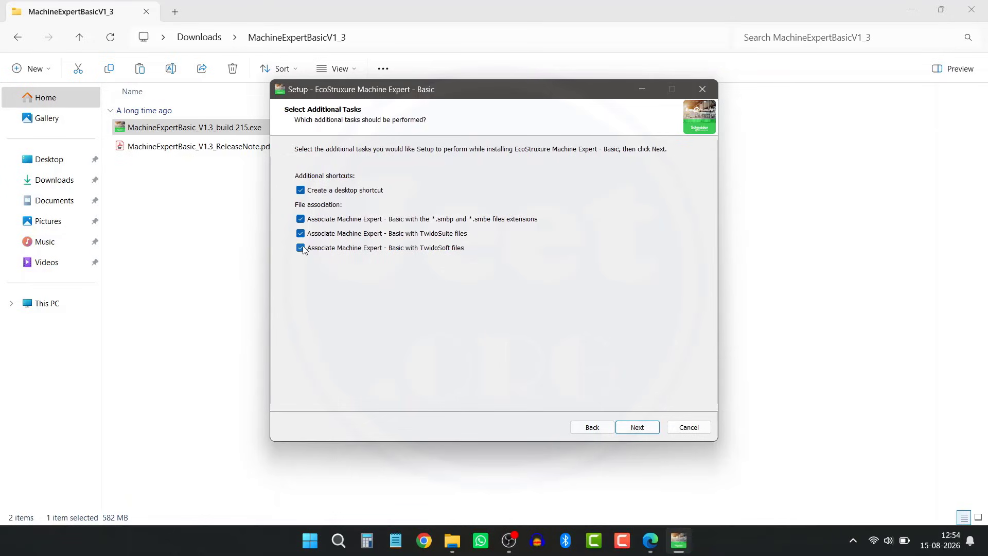
pyautogui.click(647, 431)
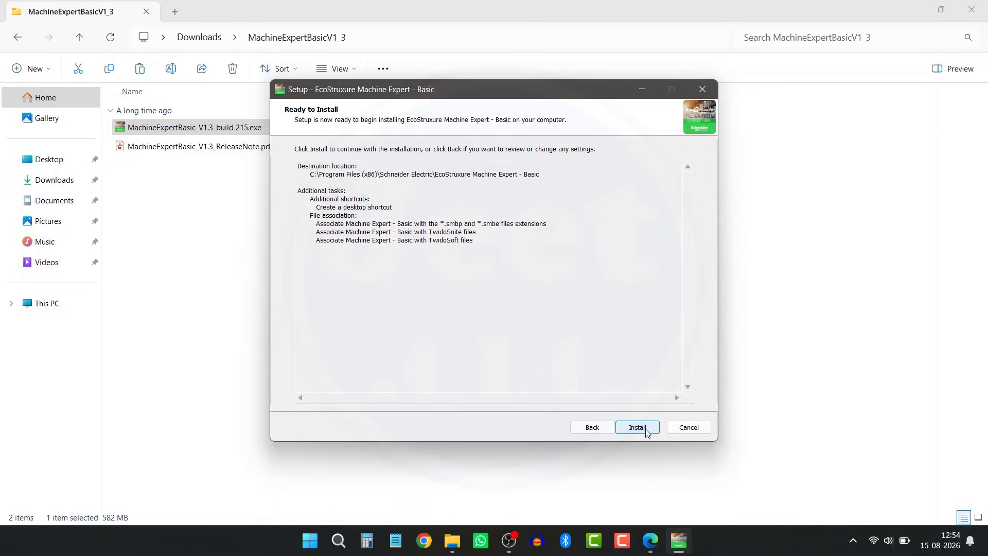
# Step: Install Machine Expert - Basic, including the Gateway Service, through to the completion page
pyautogui.click(647, 432)
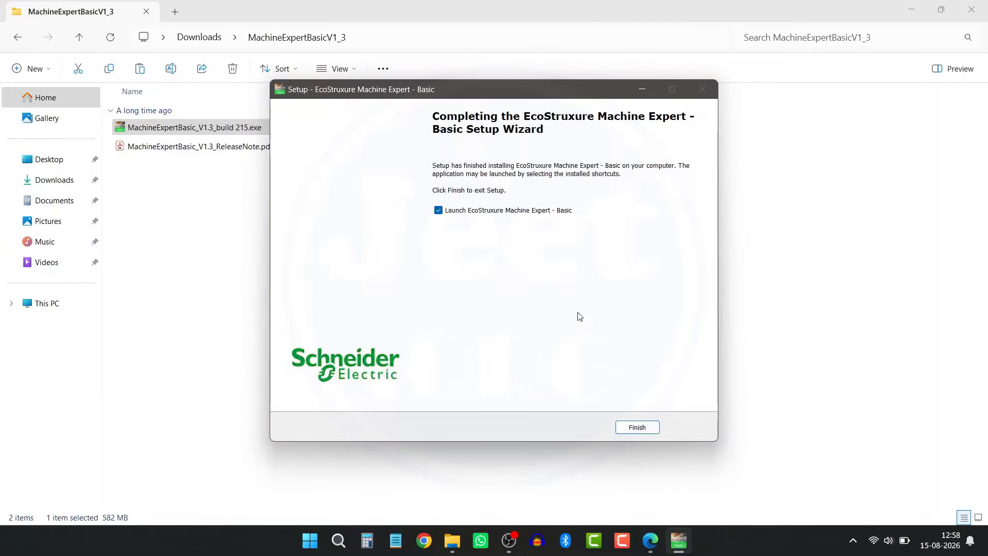
# Step: Finish setup to launch Machine Expert - Basic 1.3 build 215 and dismiss the About box
pyautogui.click(637, 428)
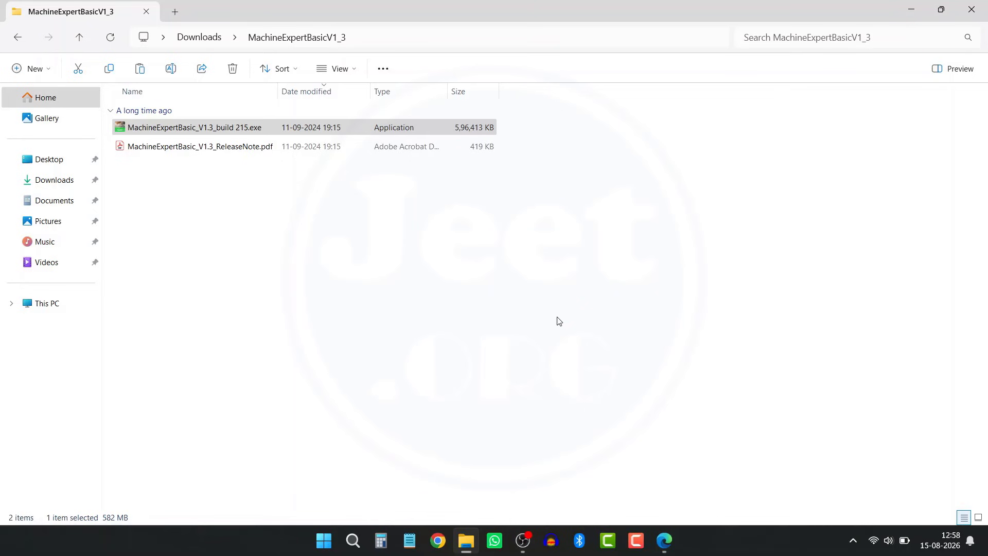
pyautogui.press('super+d')
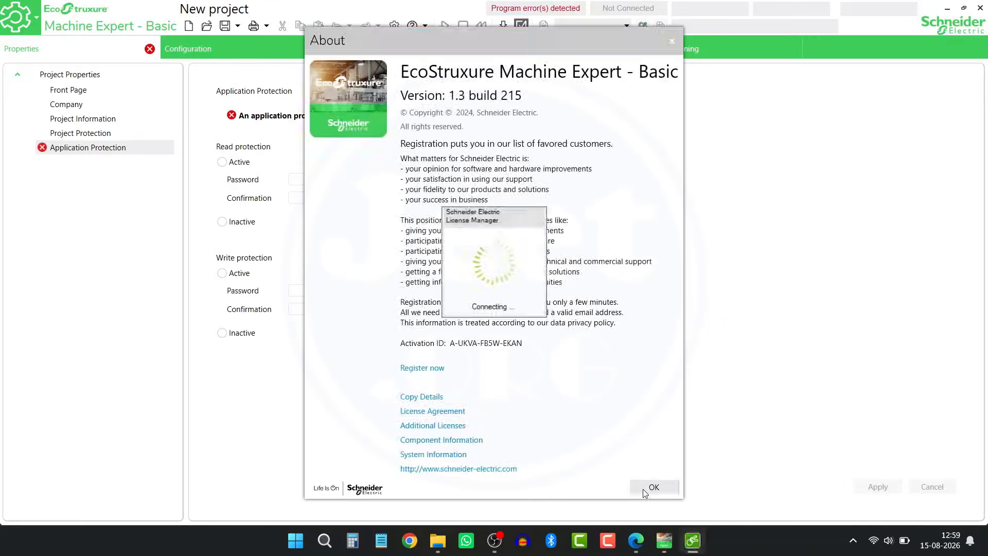
pyautogui.click(647, 488)
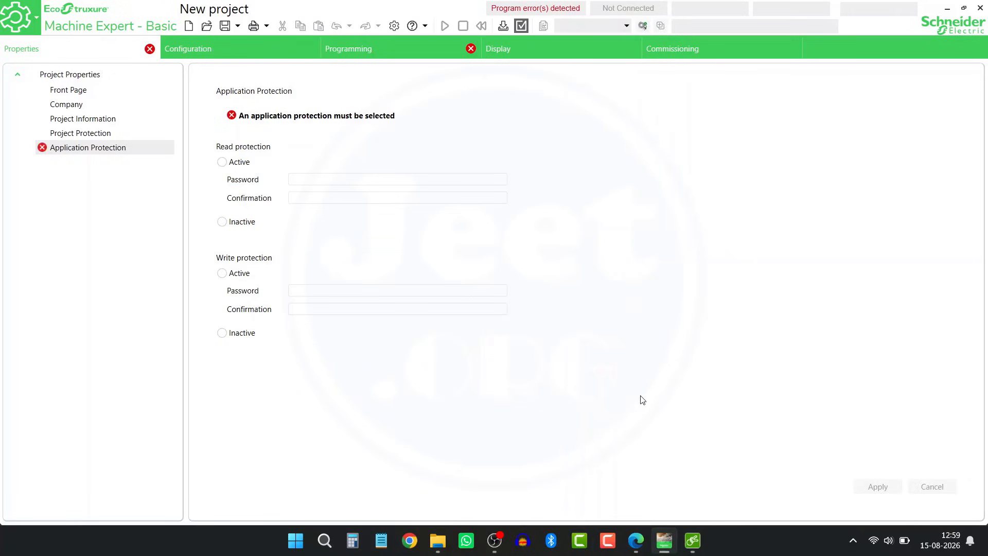
# Step: View the Activation page in System Settings, then bring the Schneider download page forward
pyautogui.click(395, 27)
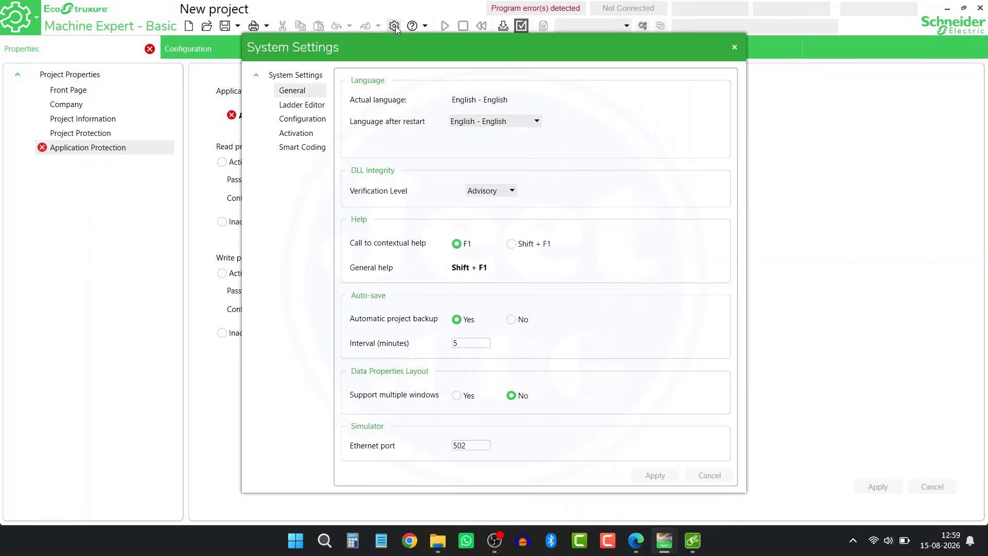
pyautogui.click(297, 135)
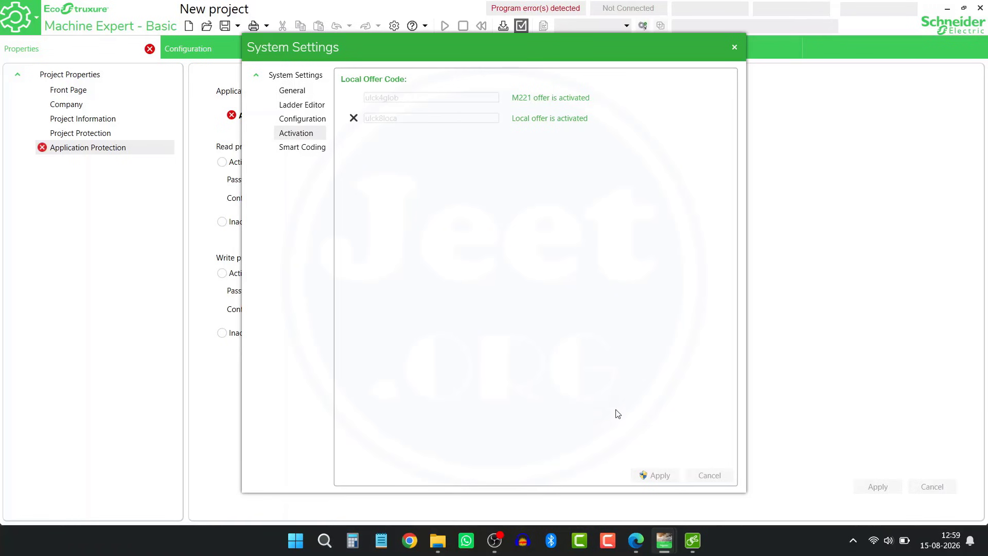
pyautogui.click(636, 540)
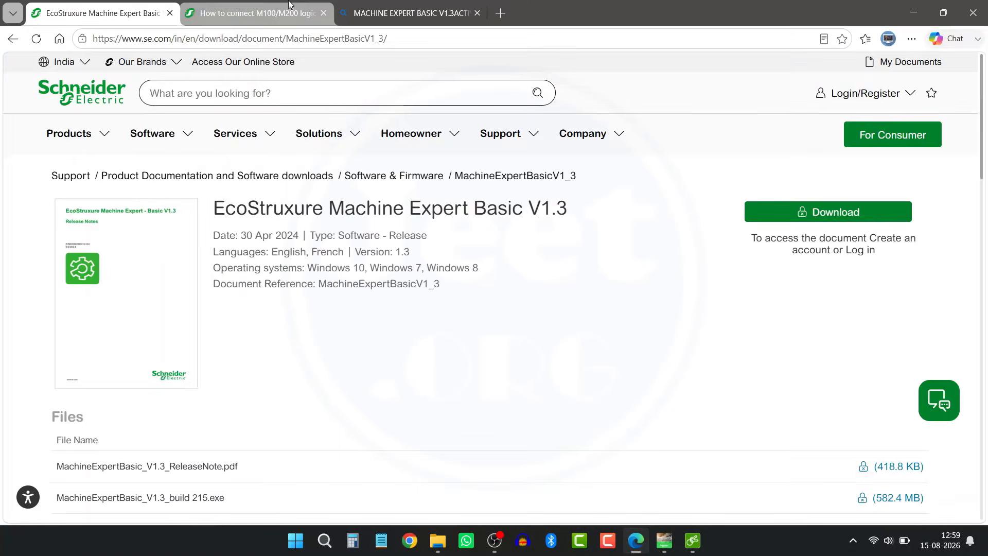
# Step: Copy the special activation code from the M100/M200 connection FAQ page
pyautogui.click(290, 4)
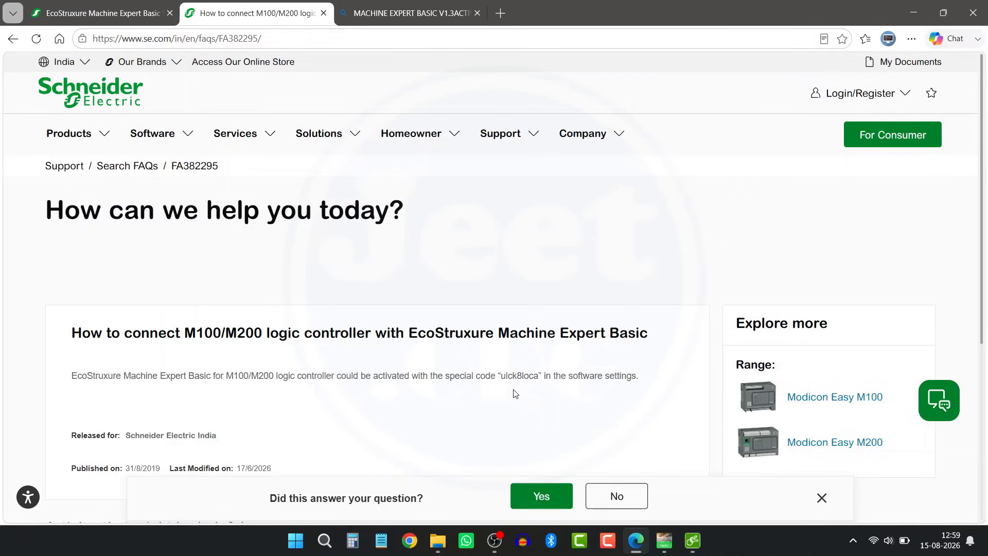
pyautogui.moveTo(500, 376); pyautogui.dragTo(539, 376)
pyautogui.rightClick(517, 377)
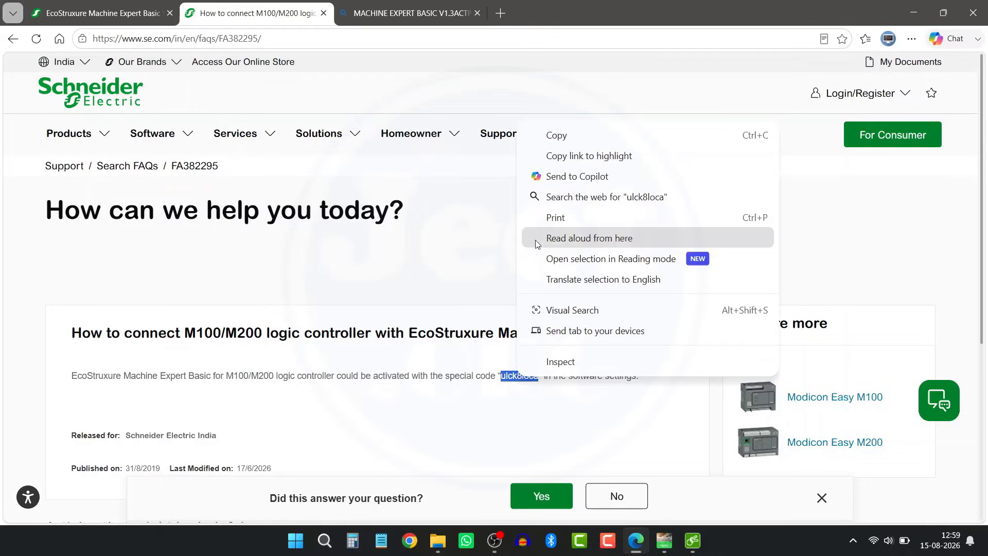
pyautogui.click(550, 137)
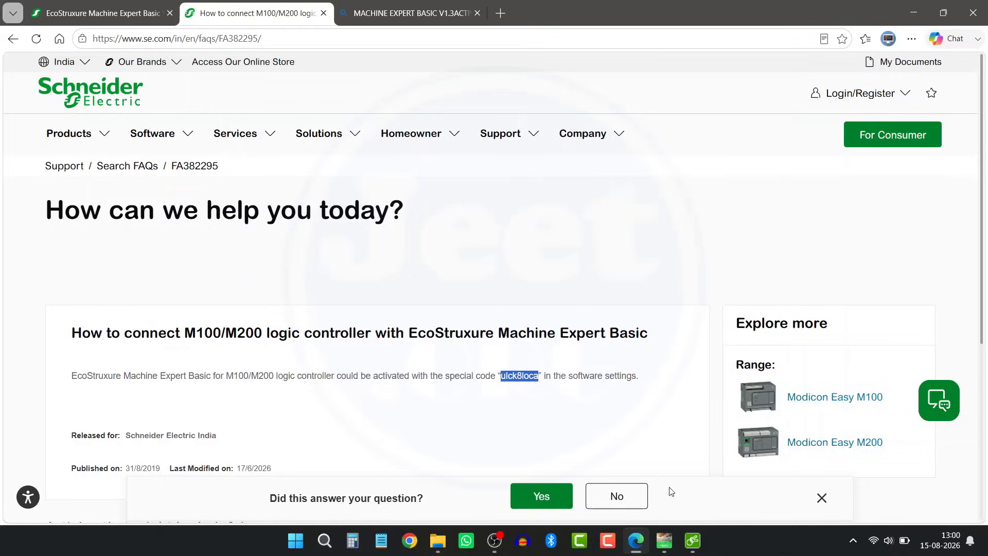
# Step: Return to Machine Expert, close System Settings, and quit the application, confirming the Advisory dialog
pyautogui.moveTo(662, 546)
pyautogui.click(674, 443)
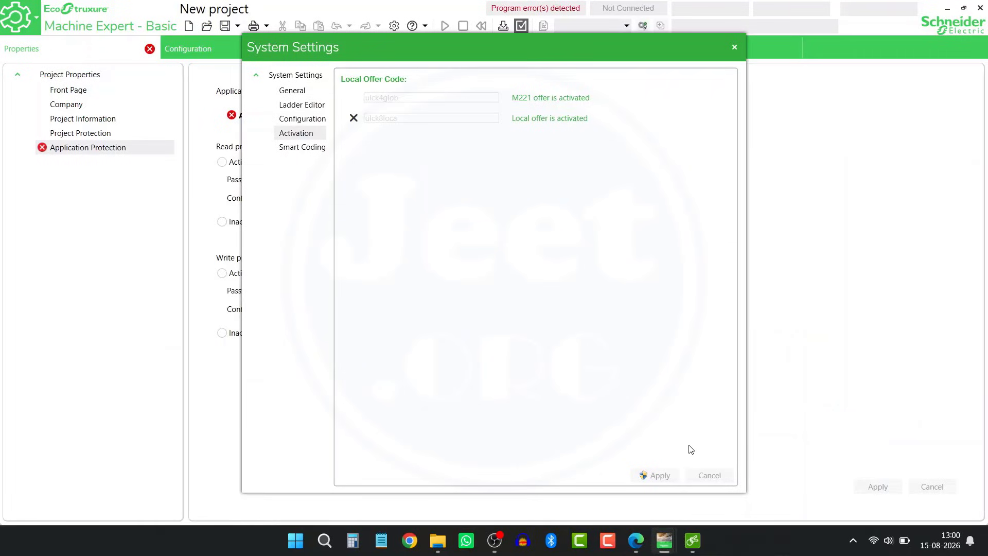
pyautogui.click(734, 47)
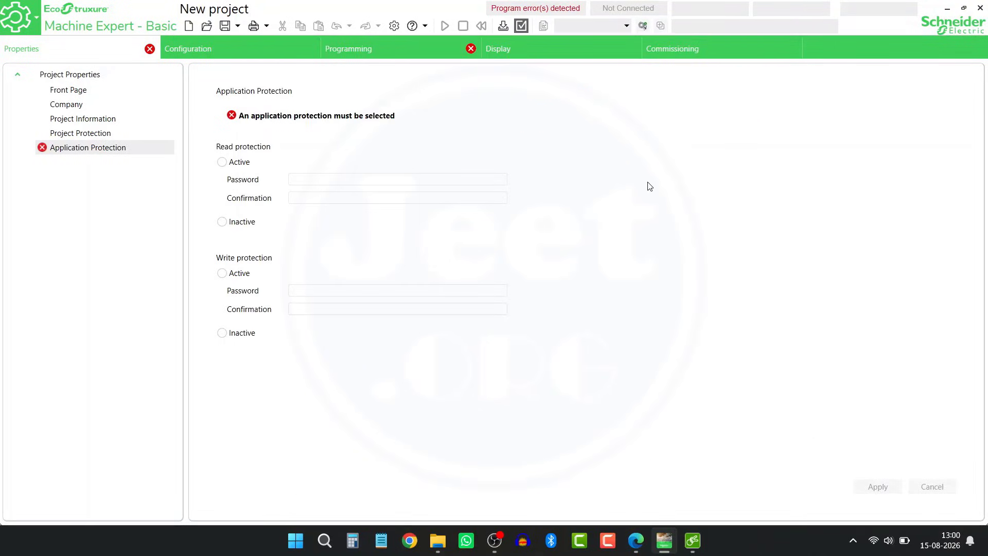
pyautogui.click(980, 8)
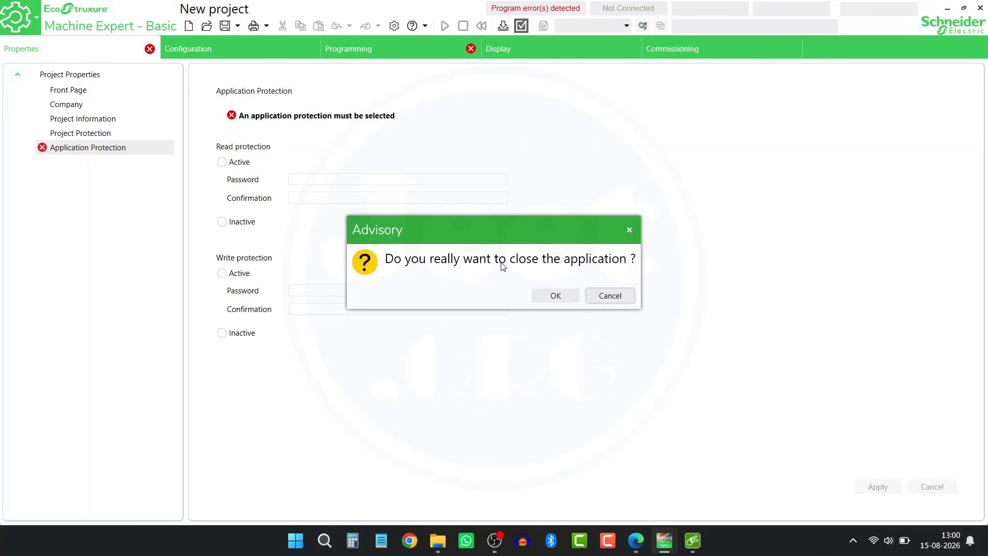
pyautogui.click(555, 296)
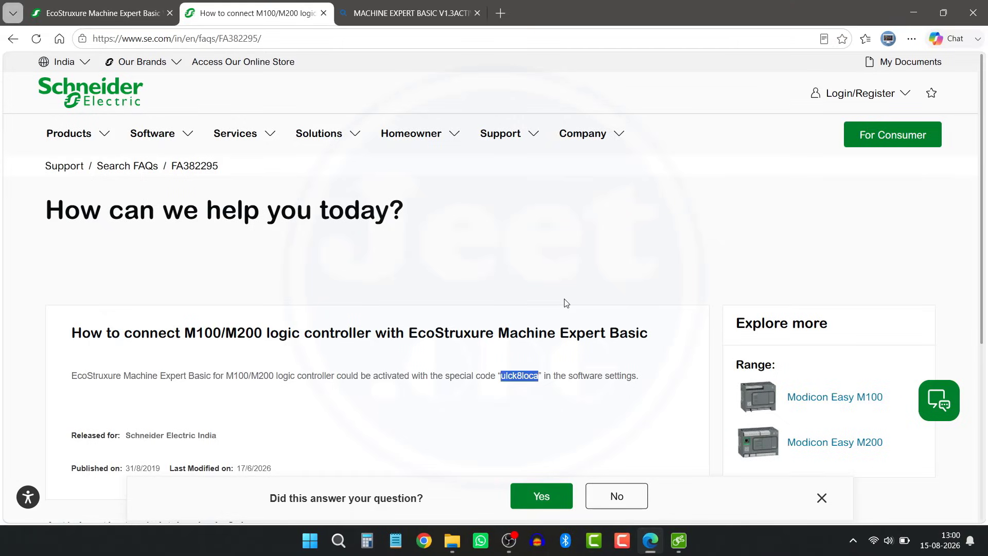
# Step: Relaunch Machine Expert - Basic by searching 'MACHINE' in Windows and restore its loading window
pyautogui.press('super')
pyautogui.write('MA')
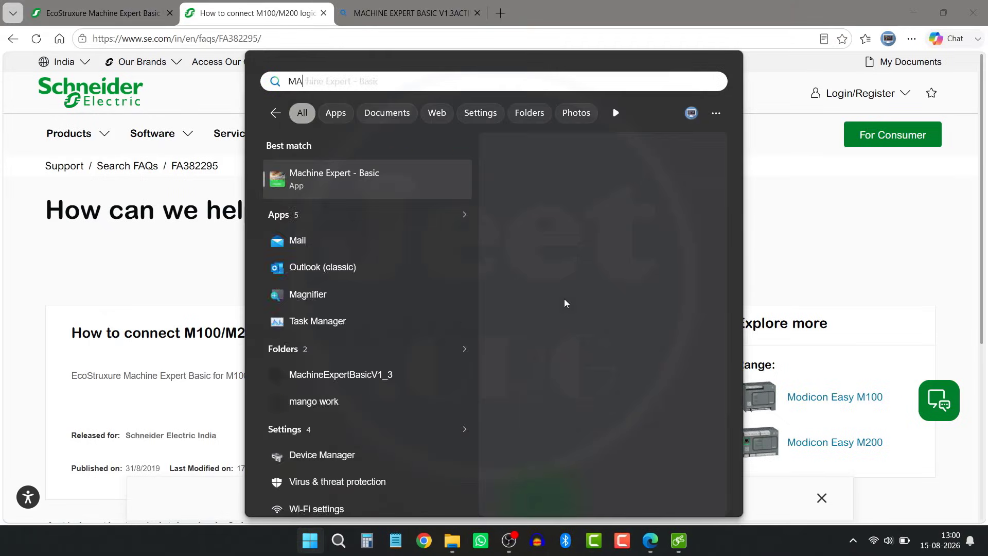
pyautogui.write('CHINE')
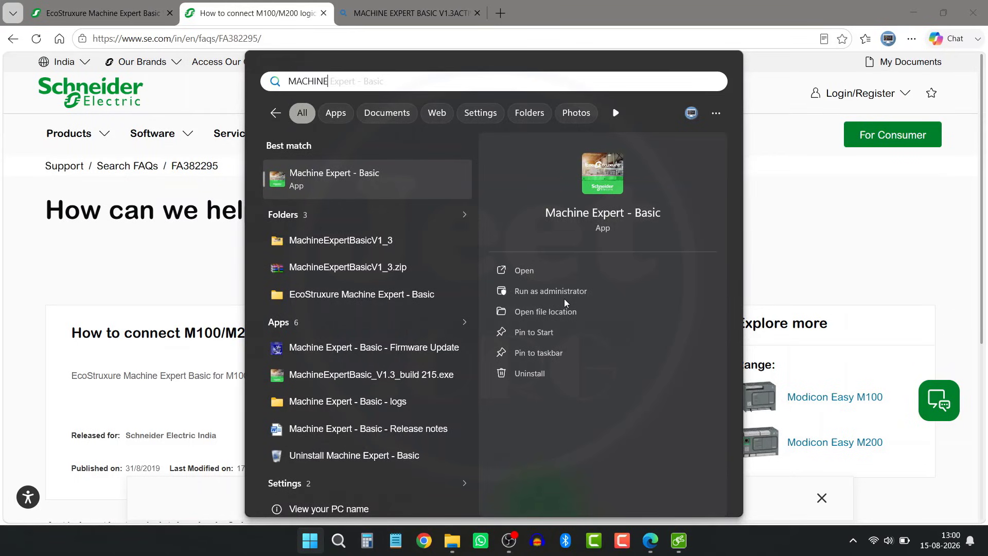
pyautogui.press('Return')
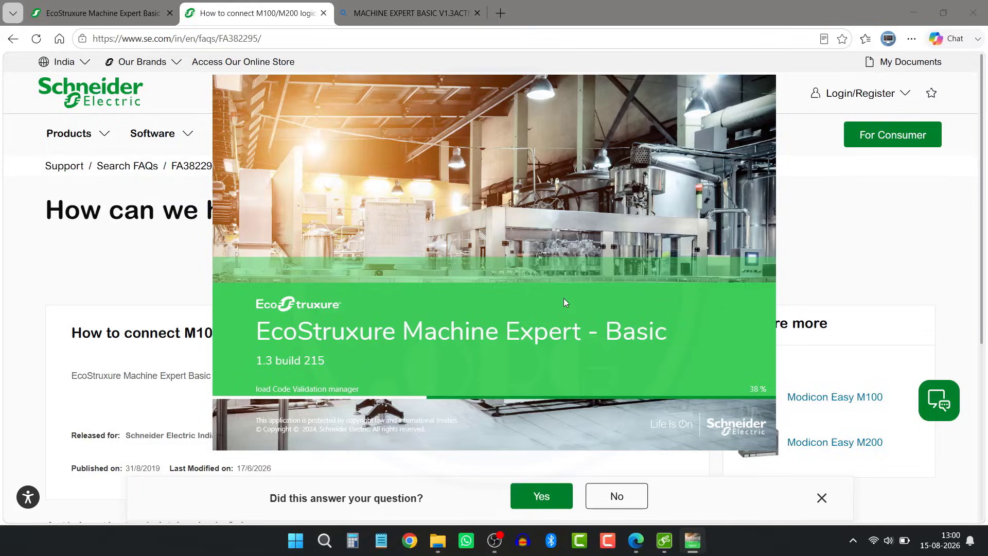
pyautogui.press('super+d')
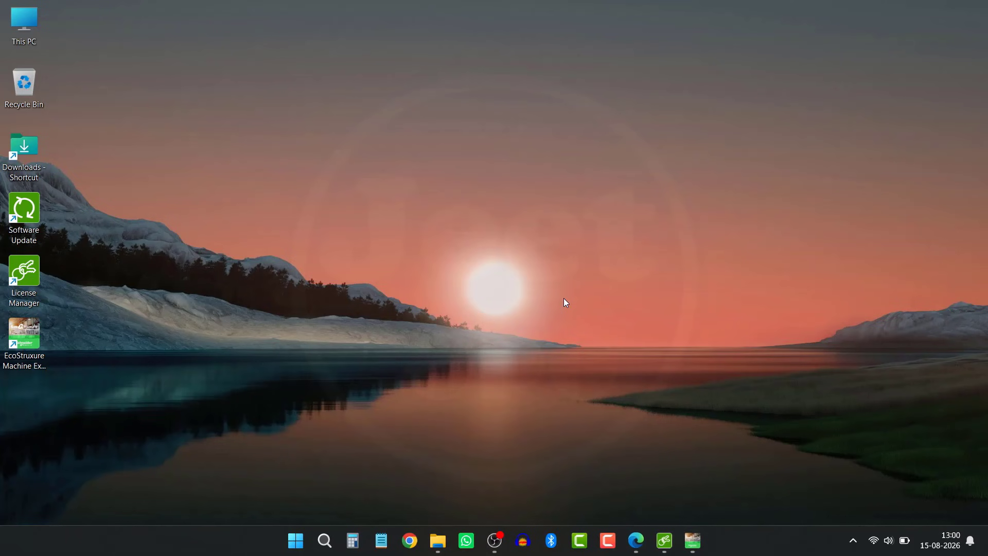
pyautogui.click(695, 539)
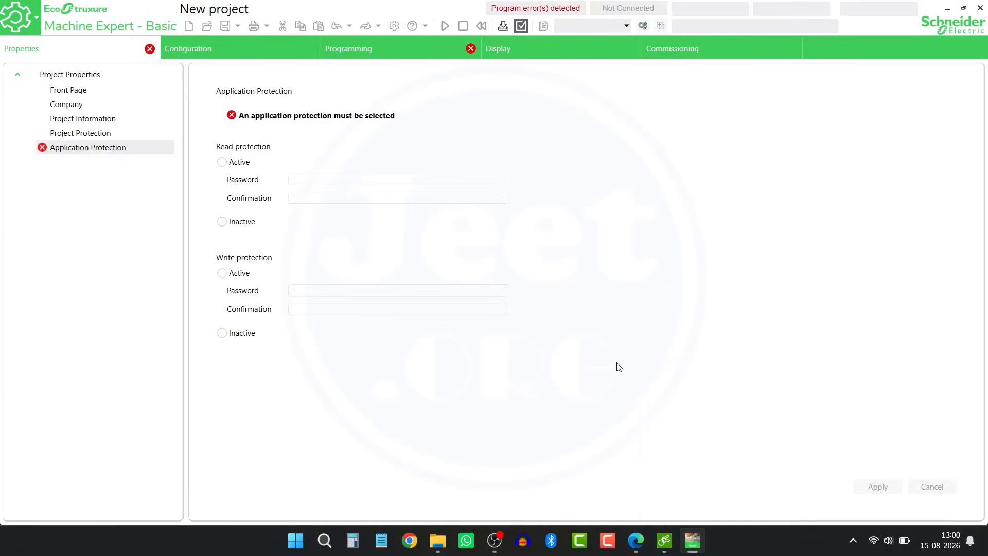
# Step: Set both Read and Write protection to Inactive and apply
pyautogui.click(223, 222)
pyautogui.click(222, 333)
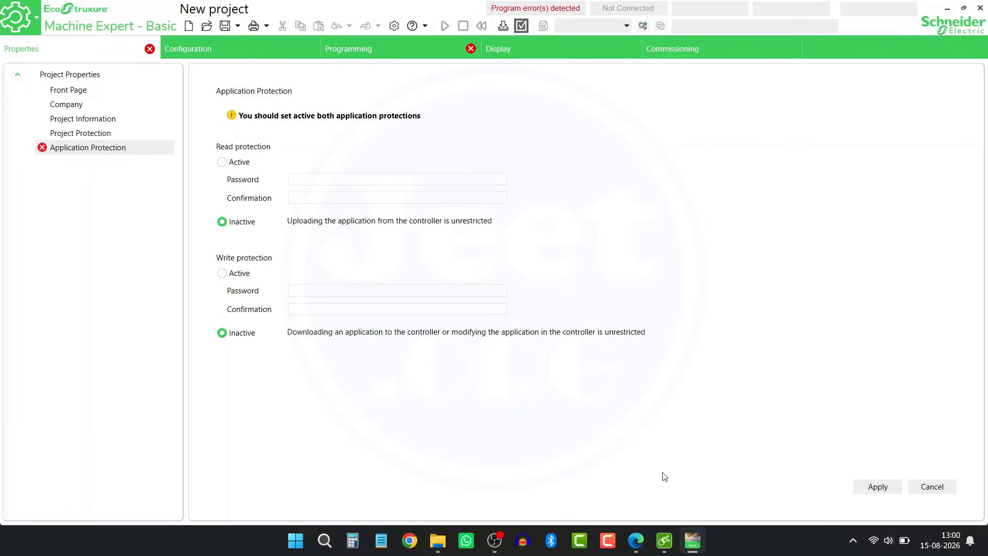
pyautogui.click(859, 489)
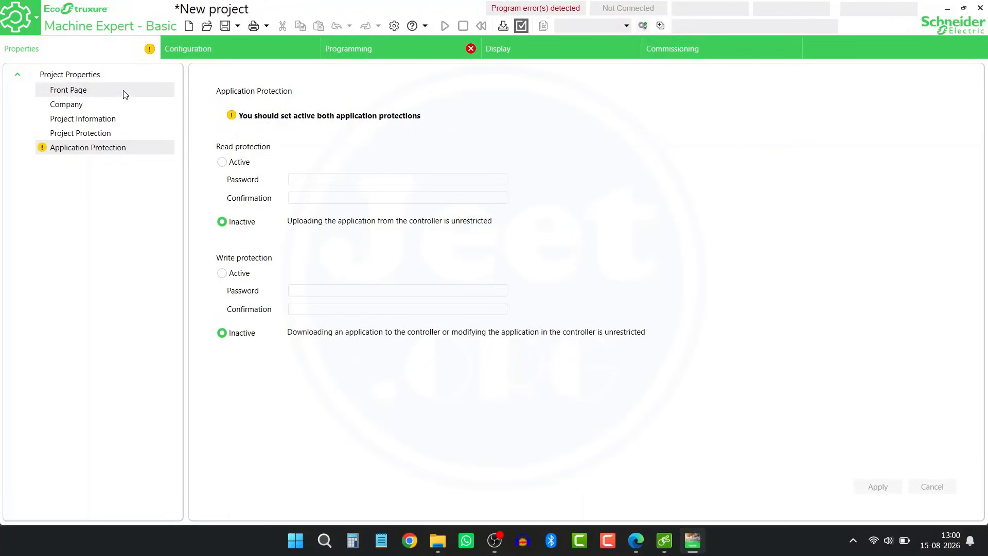
# Step: In Configuration, drag TM200CE40T from M200 Logic Controllers onto the TM221M16R/G controller and confirm replacement
pyautogui.click(211, 51)
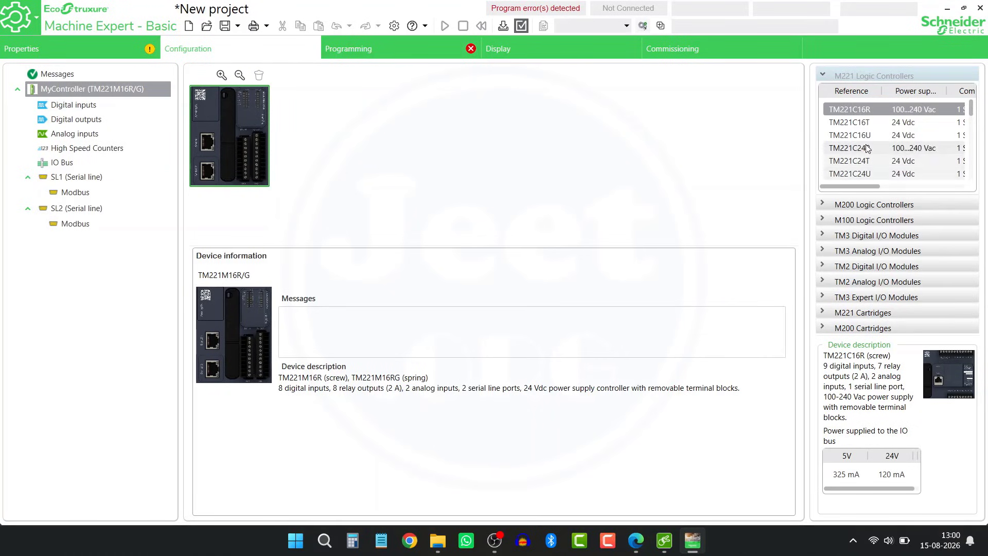
pyautogui.click(823, 205)
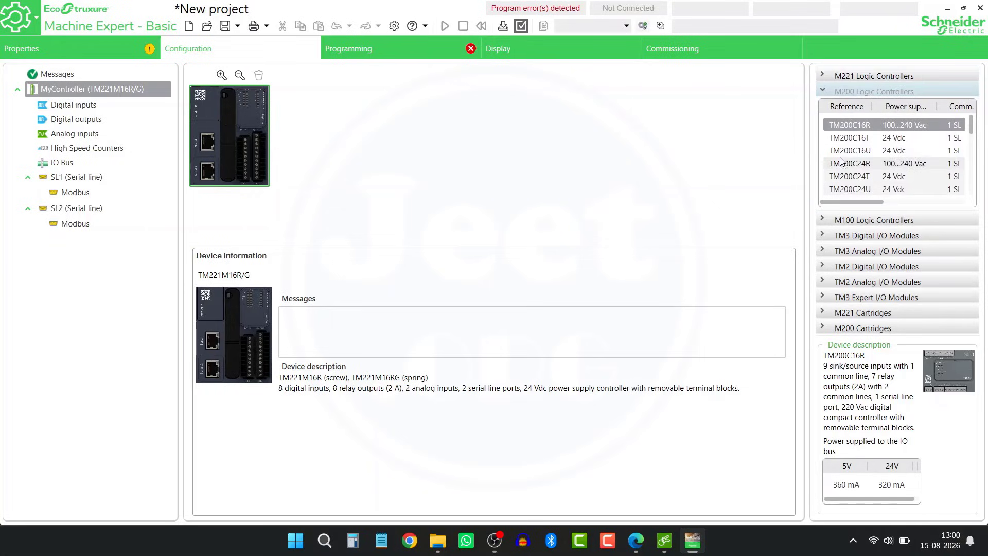
pyautogui.click(849, 164)
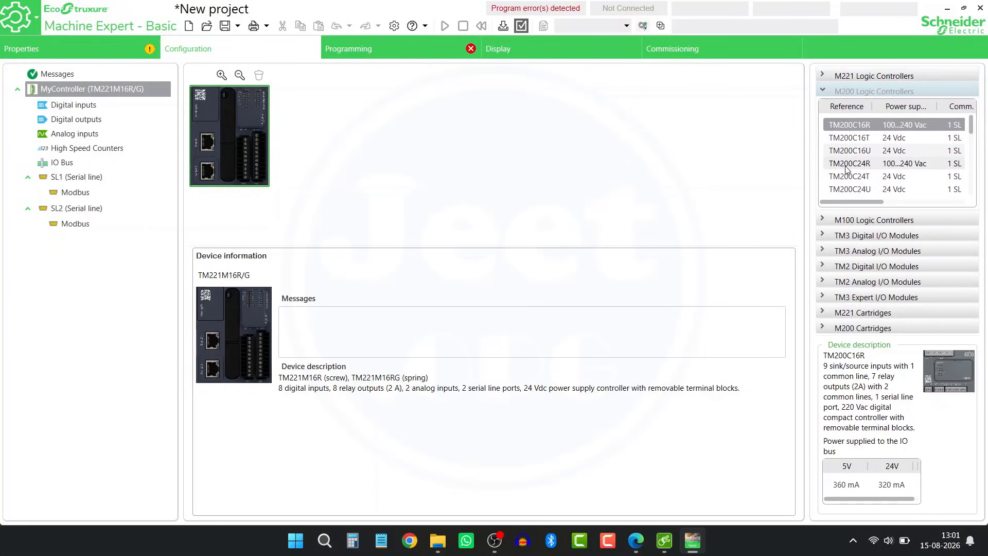
pyautogui.scroll(-1, 846, 170)
pyautogui.scroll(-3, 849, 171)
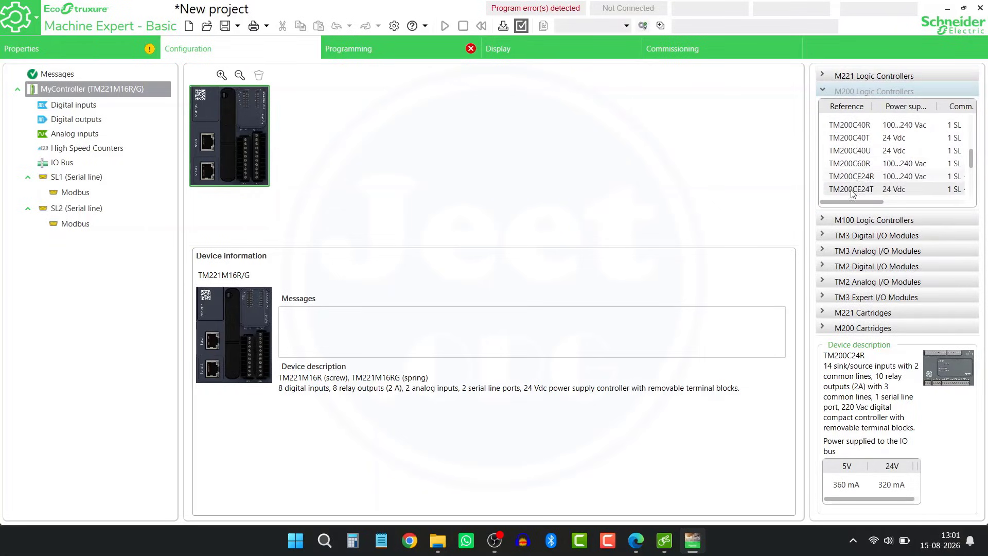
pyautogui.scroll(-1, 853, 173)
pyautogui.click(852, 165)
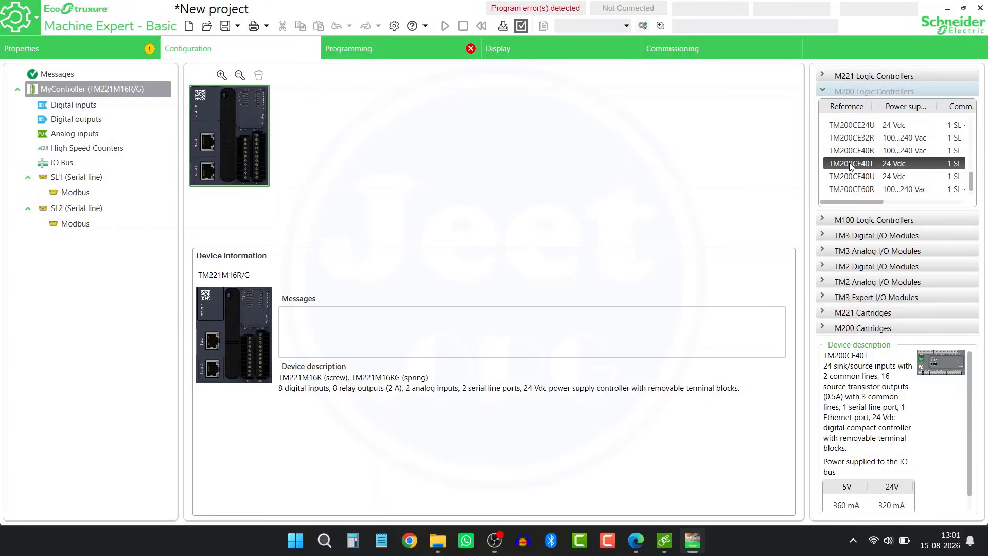
pyautogui.moveTo(850, 165); pyautogui.dragTo(227, 121)
pyautogui.click(623, 306)
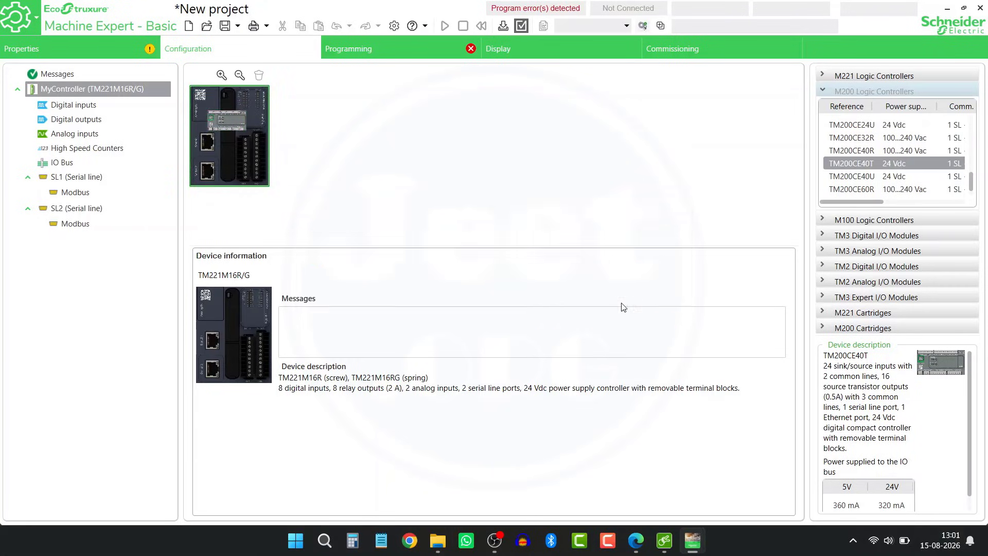